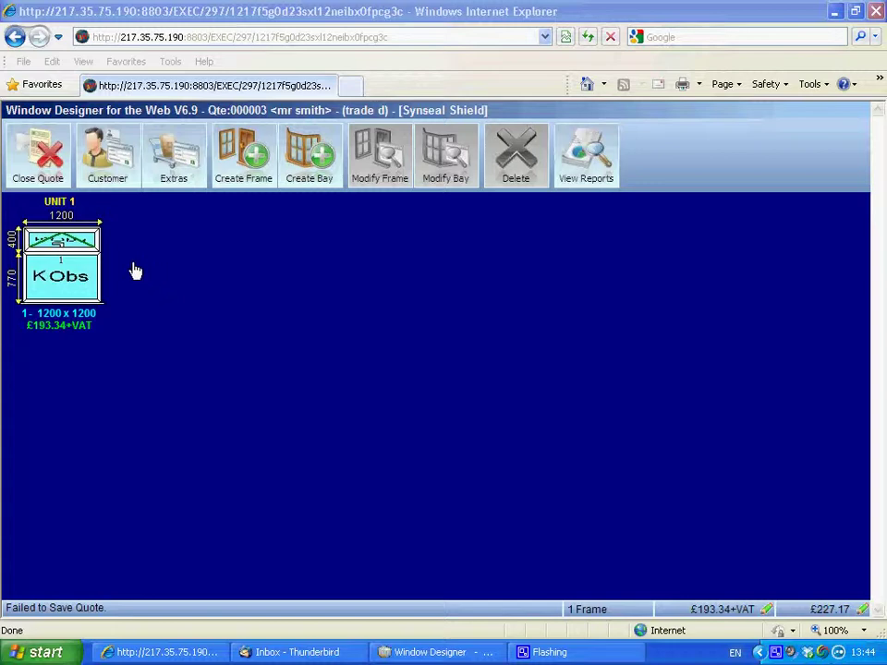
Close the open quote and select the customer's matching quote for conversion to a new job.
click(41, 172)
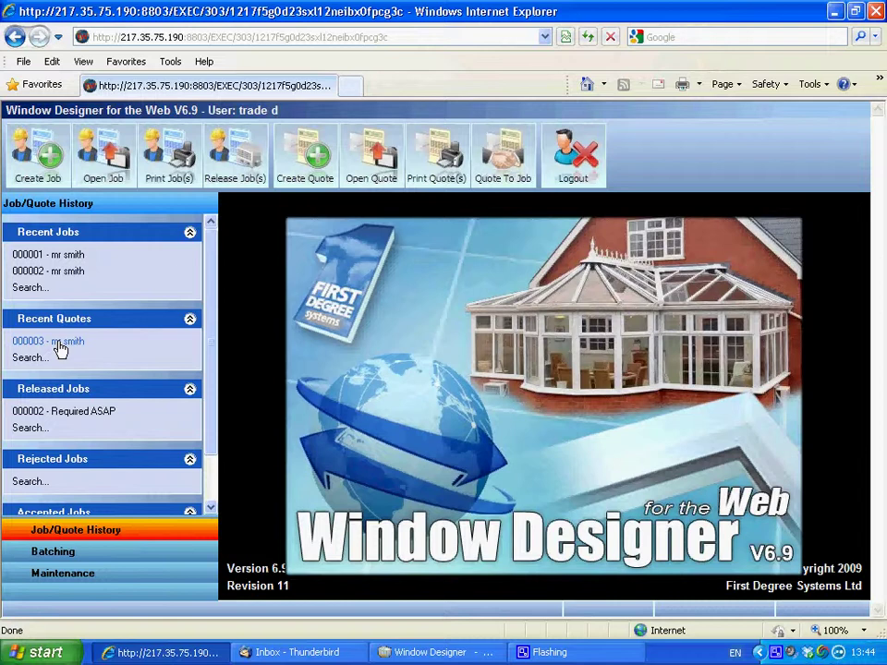
click(497, 177)
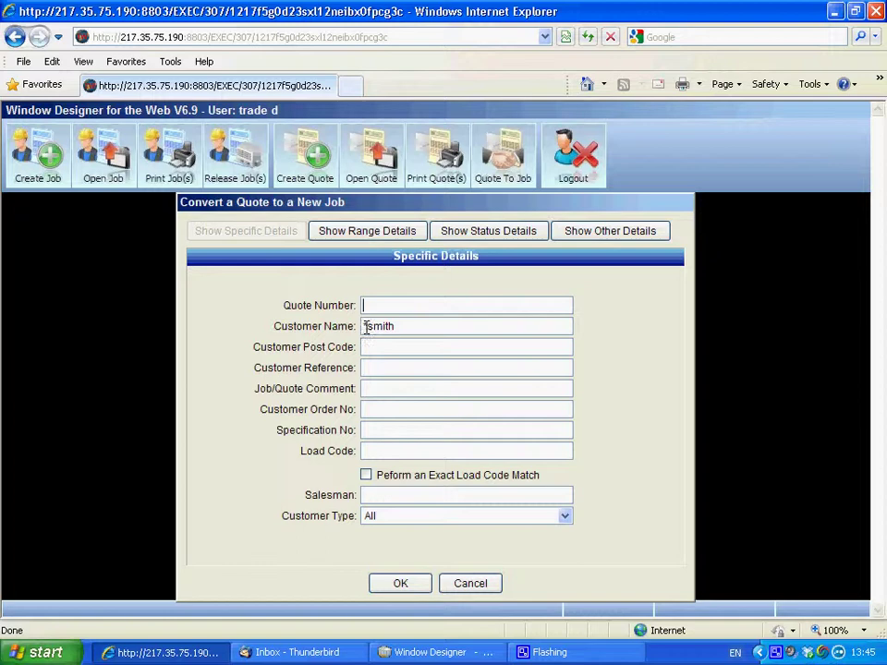
click(366, 328)
click(402, 589)
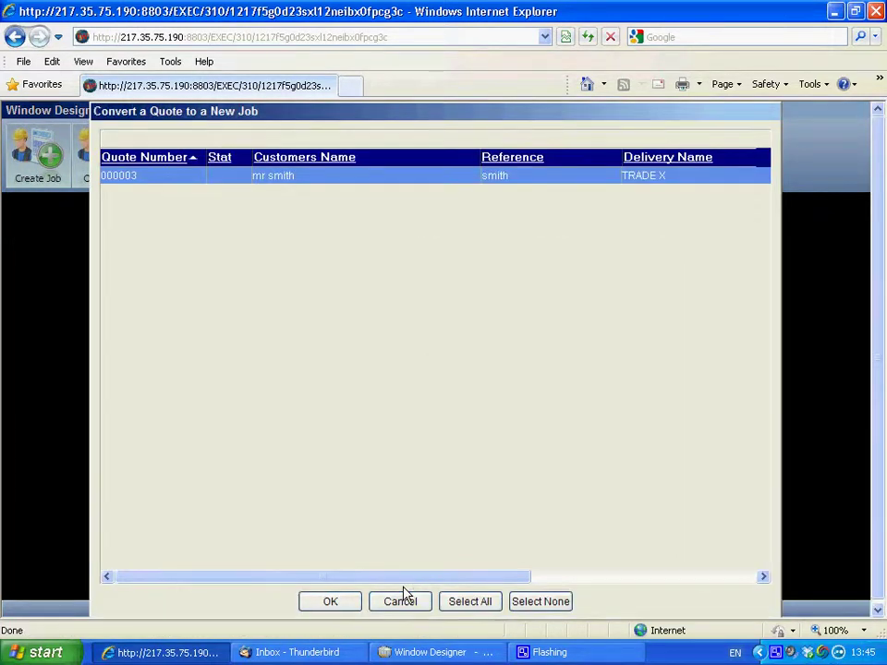
click(343, 601)
click(330, 602)
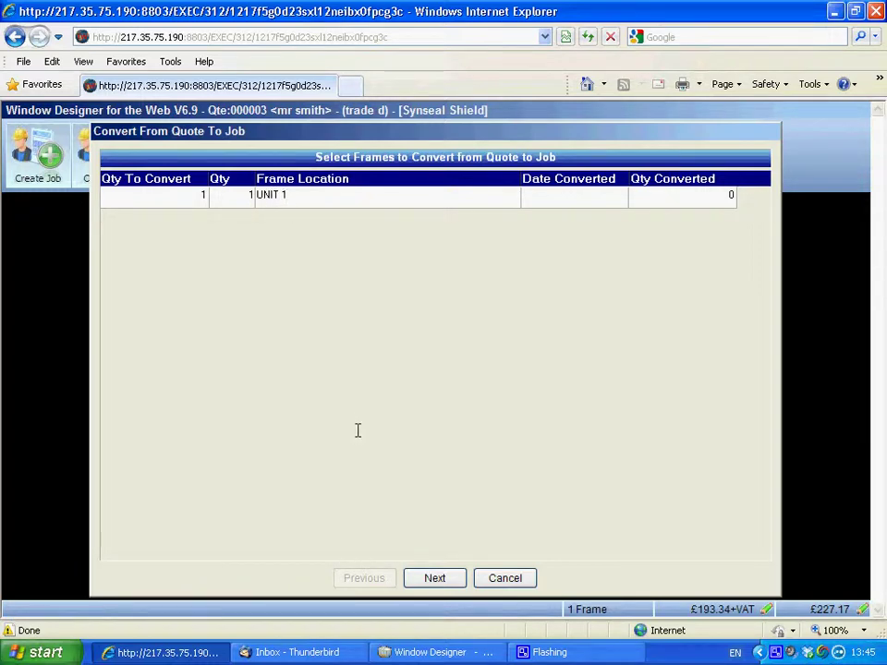
Convert one UNIT 1 frame from the quote into a job with all frame prices locked, and close the job.
click(435, 582)
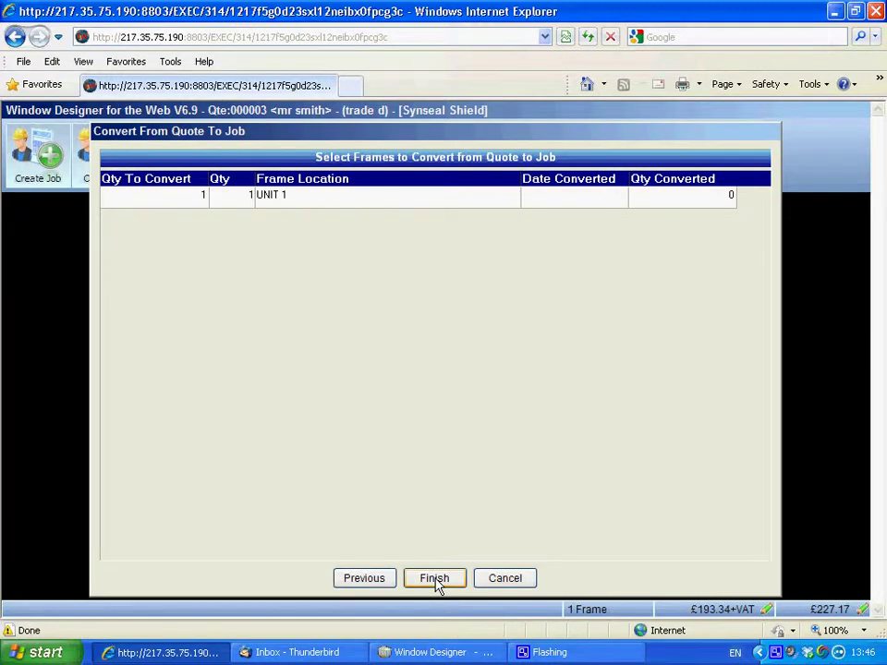
click(435, 580)
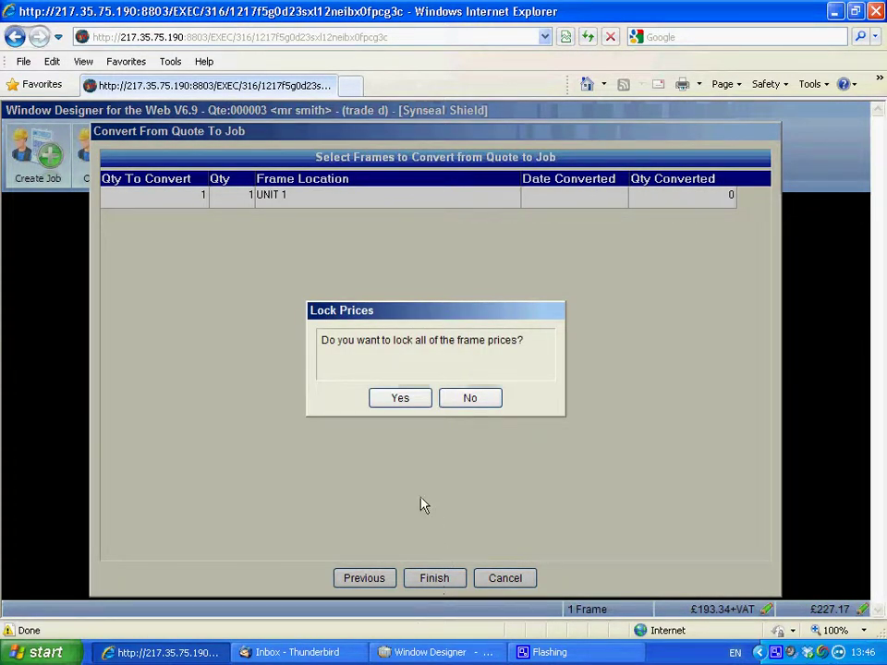
click(398, 400)
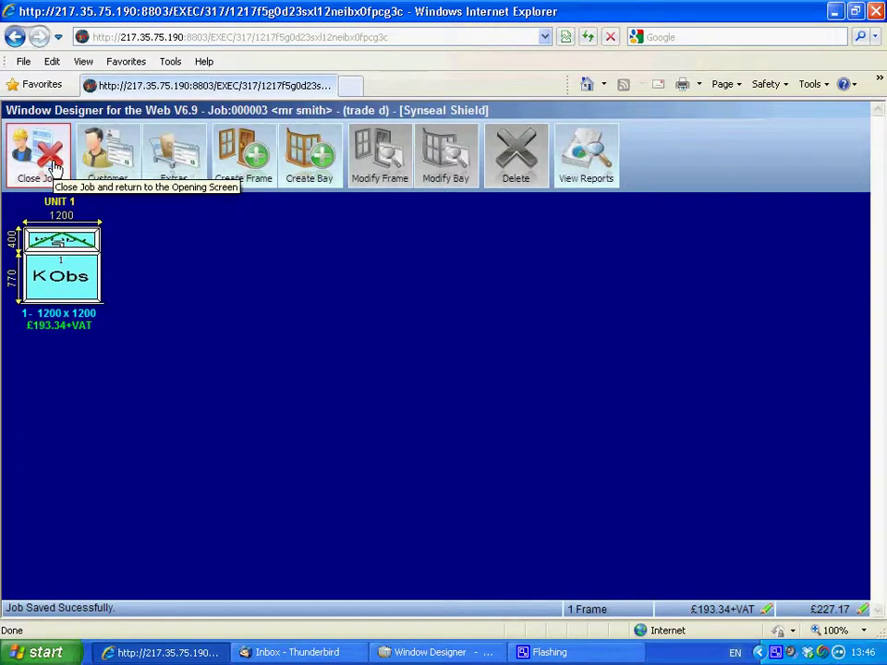
click(53, 166)
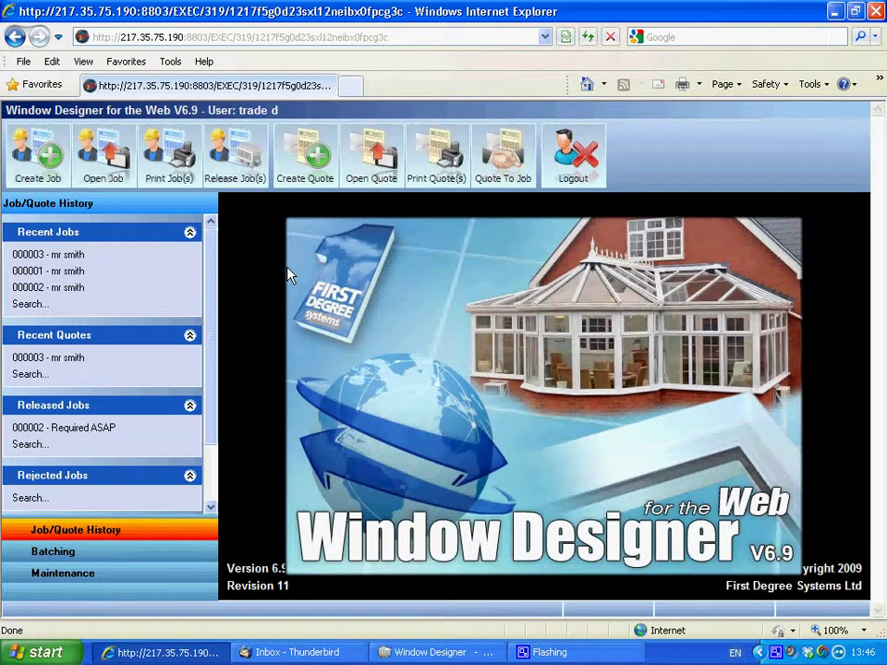
Release the customer's newly converted job for manufacturing, review the Order Release Confirmation and close it.
click(236, 166)
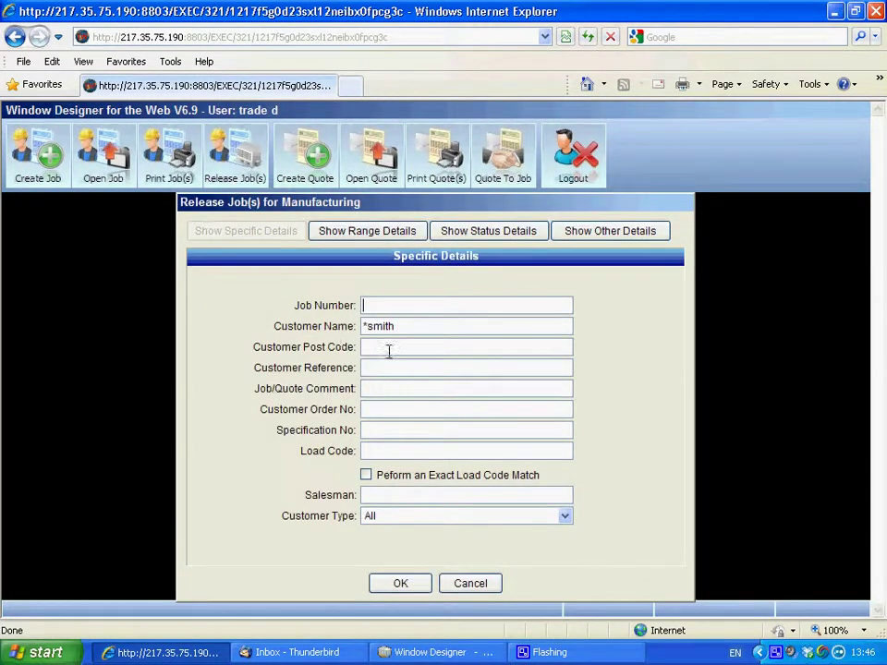
click(407, 586)
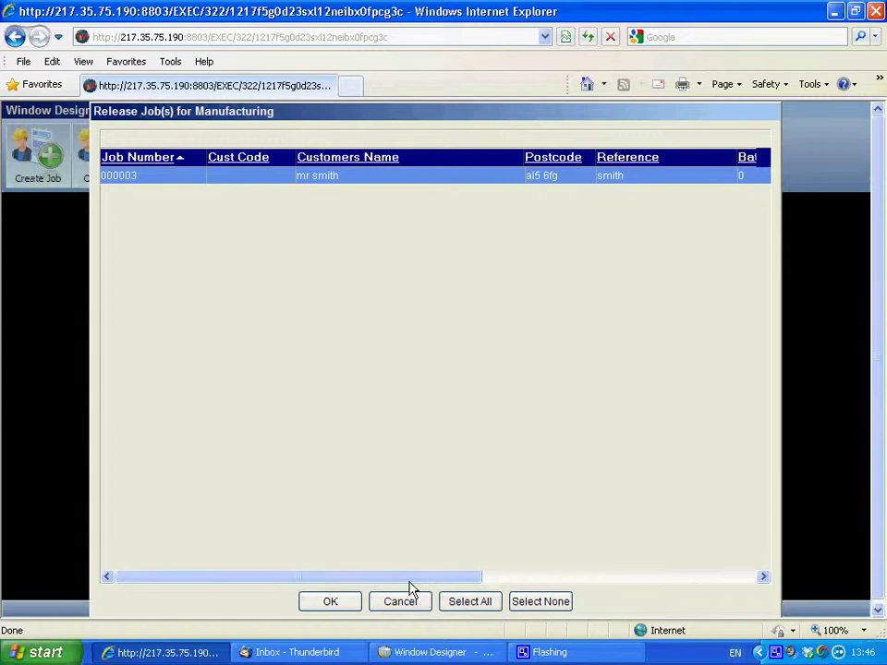
click(350, 608)
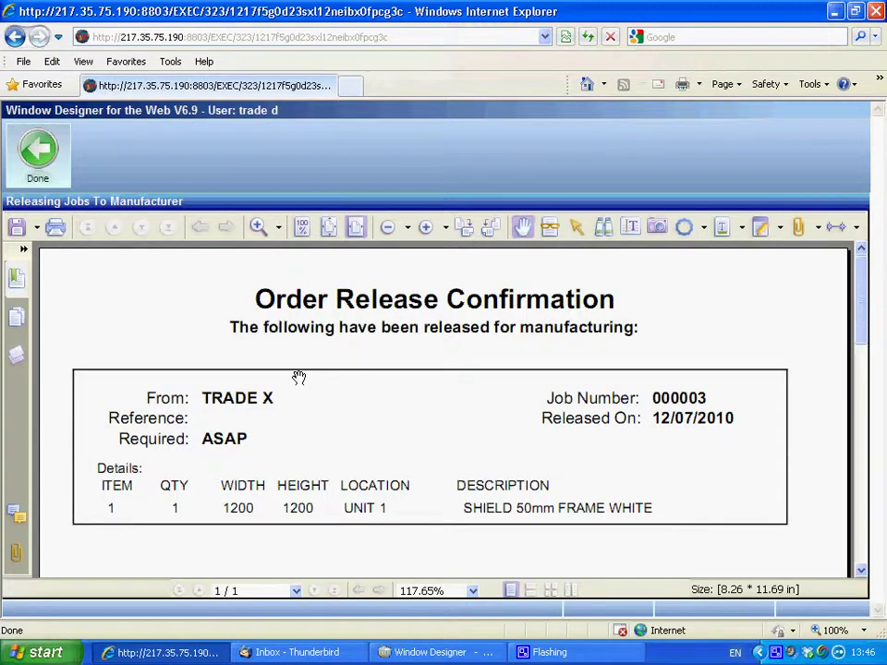
scroll(298, 377, down, 1)
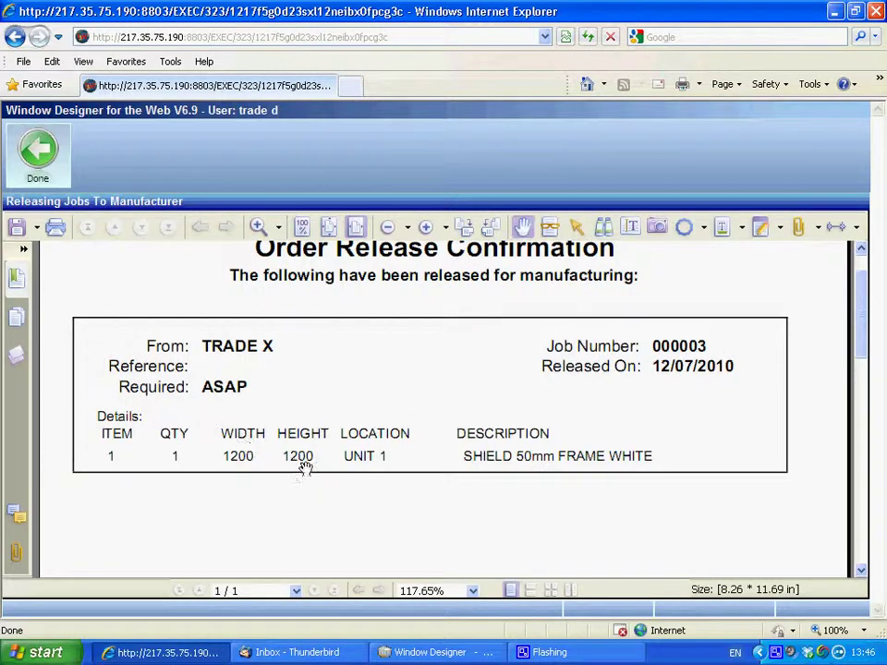
scroll(305, 442, up, 2)
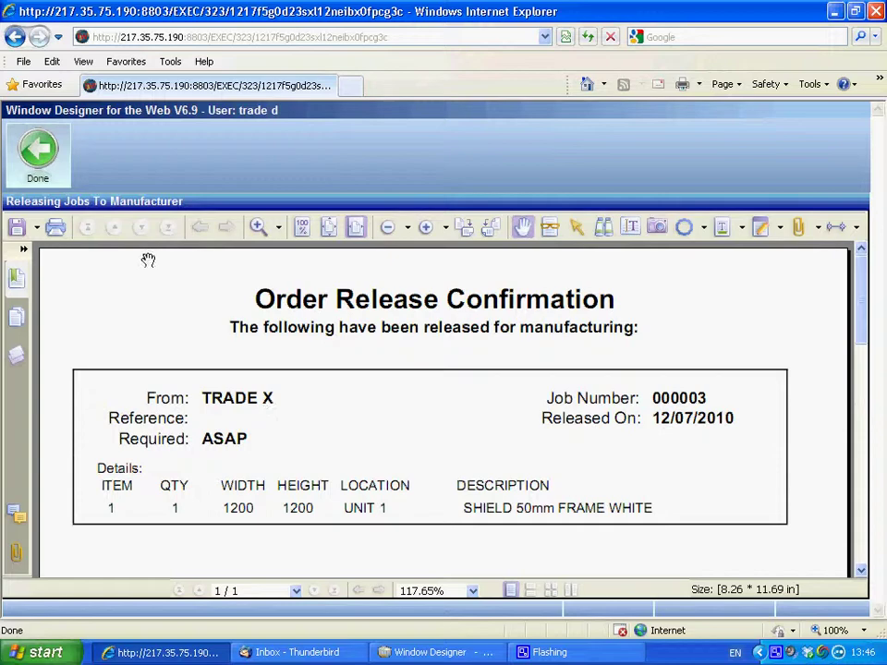
click(39, 147)
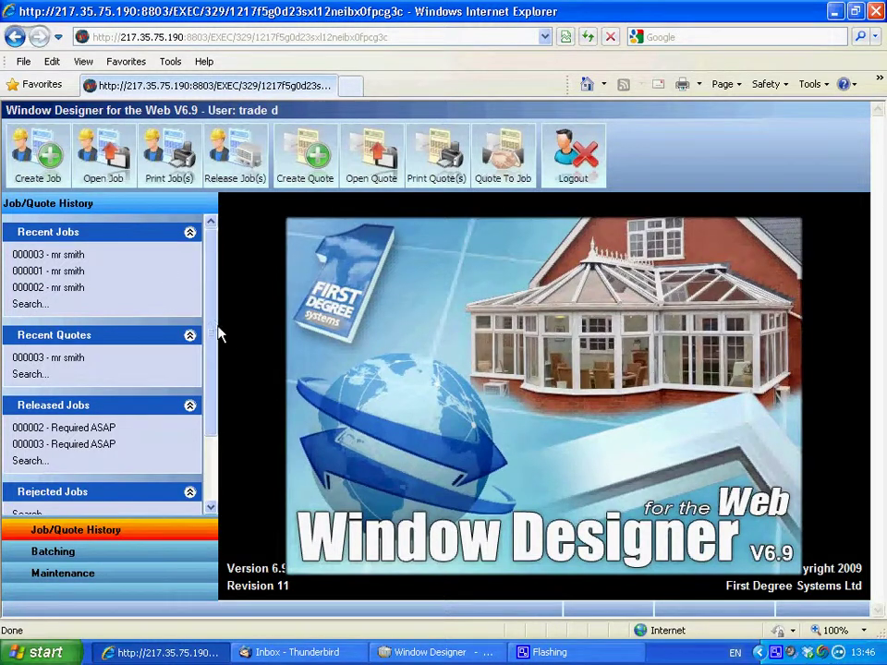
Review the released, rejected and accepted jobs in the web history, and switch to the desktop Window Designer to check its released jobs.
scroll(211, 350, down, 1)
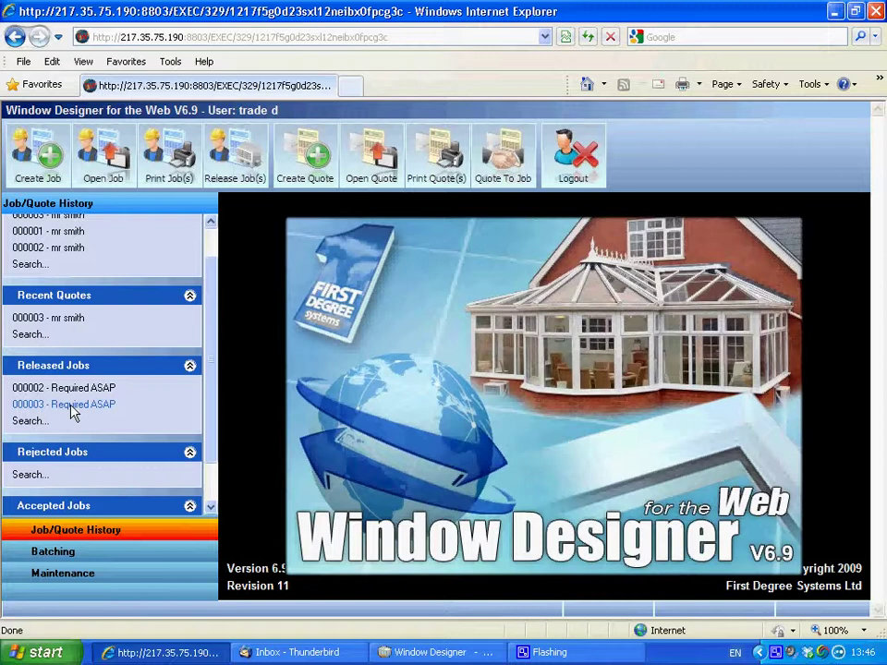
scroll(208, 397, down, 1)
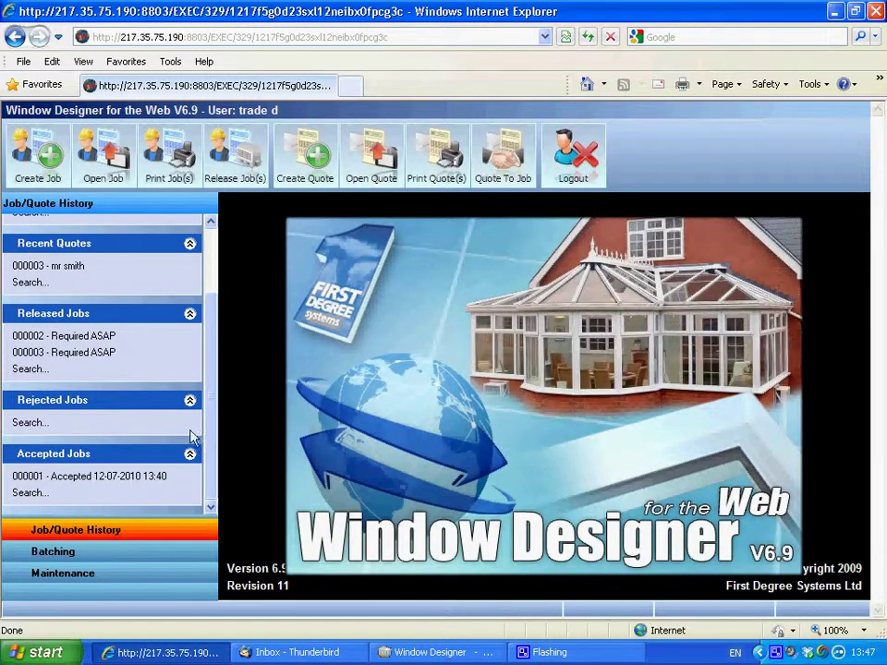
click(397, 652)
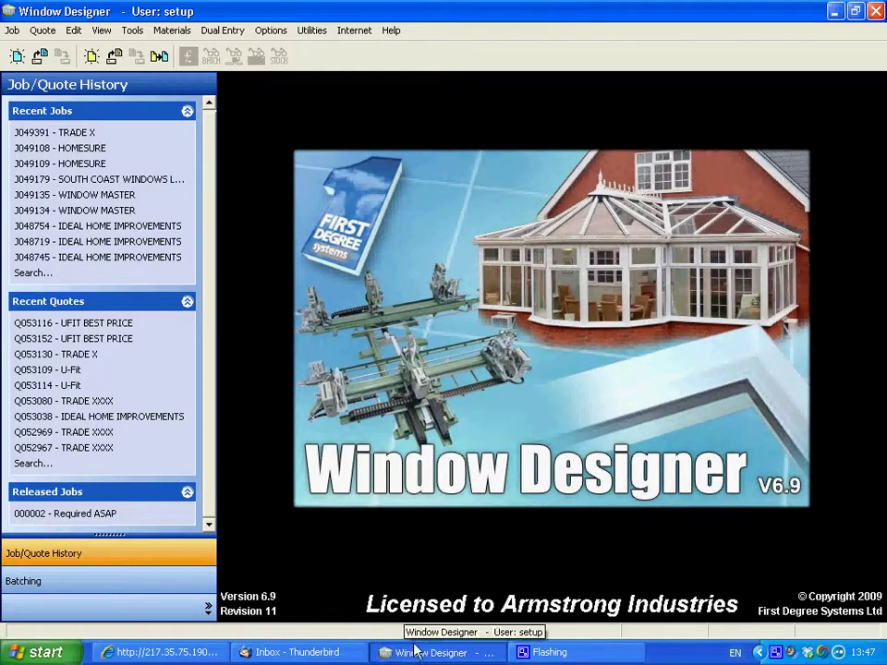
Return to Window Designer for the Web and open the newly released job, acknowledging its release notice.
click(199, 651)
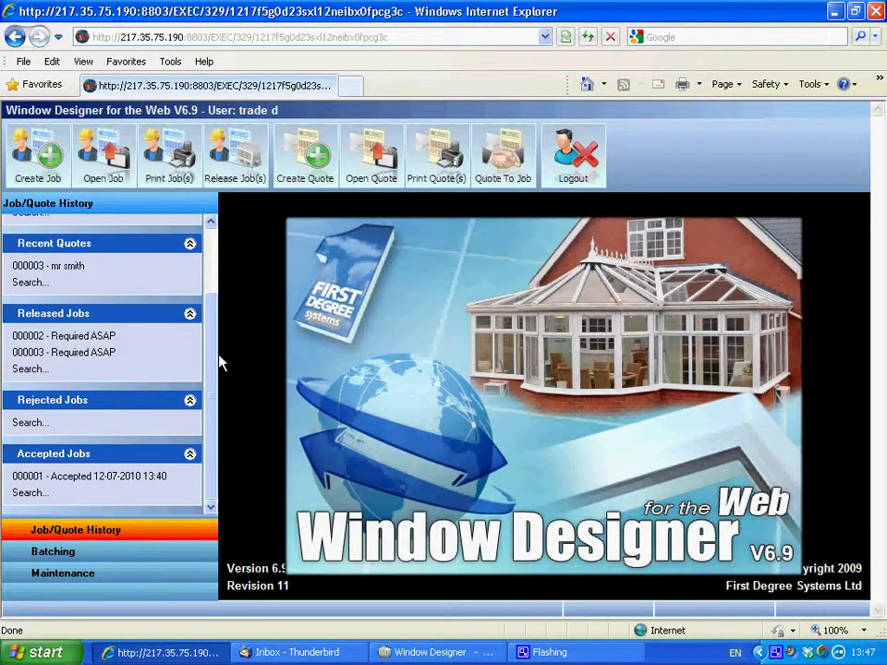
click(80, 356)
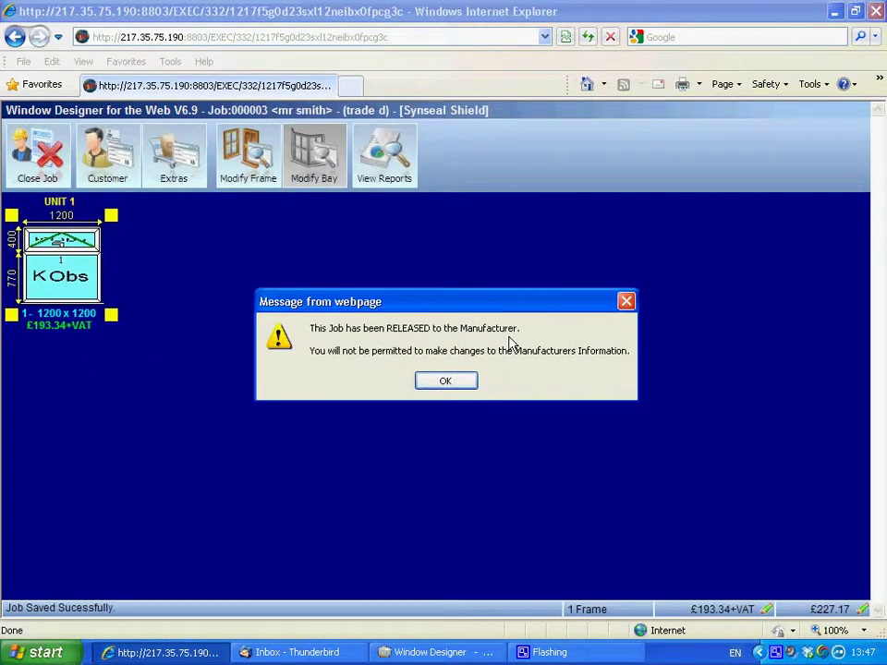
click(431, 382)
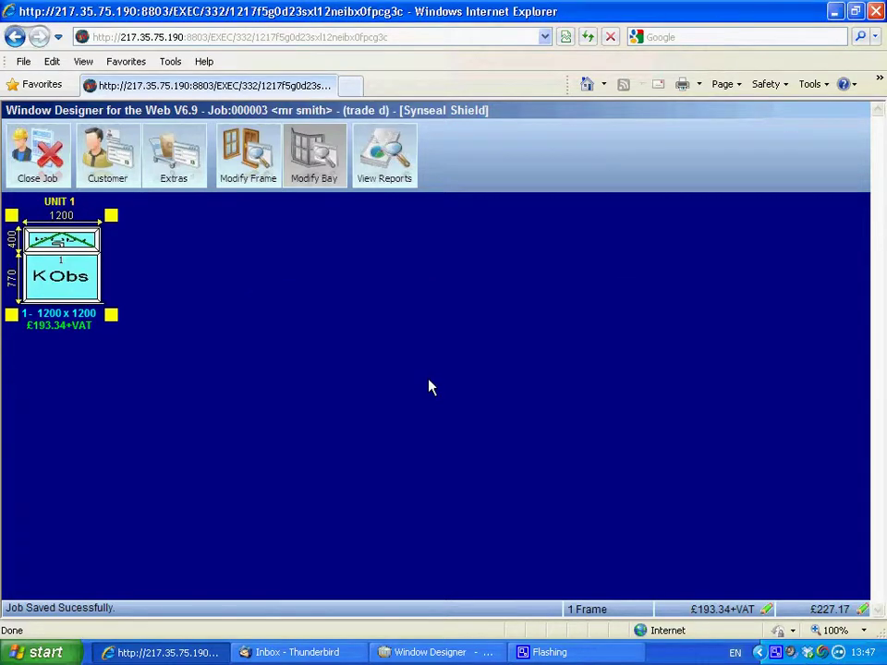
Switch to the desktop Window Designer, open the released job required ASAP for checking, and display the Bathroom frame's details.
click(390, 653)
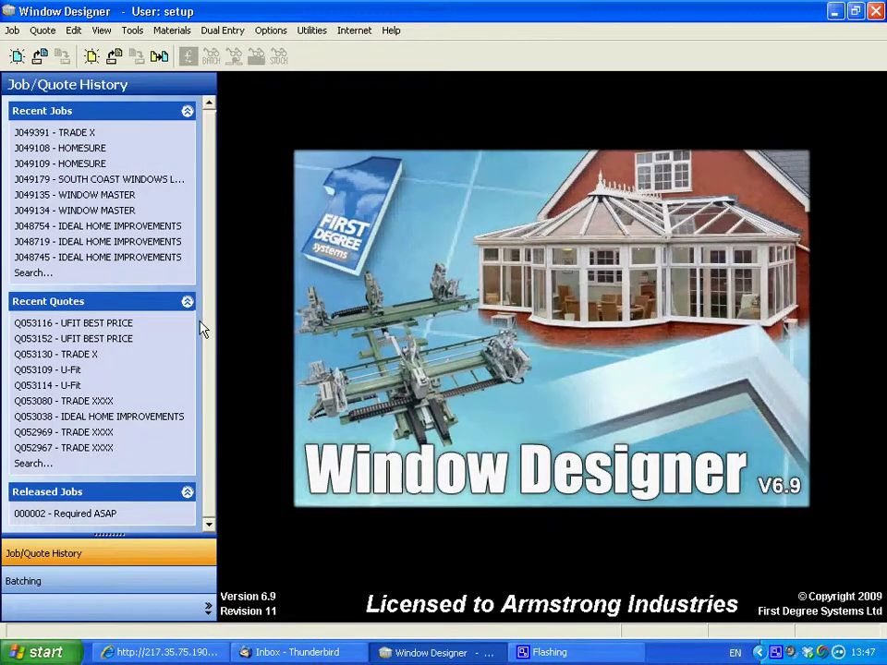
click(194, 496)
click(196, 496)
click(79, 519)
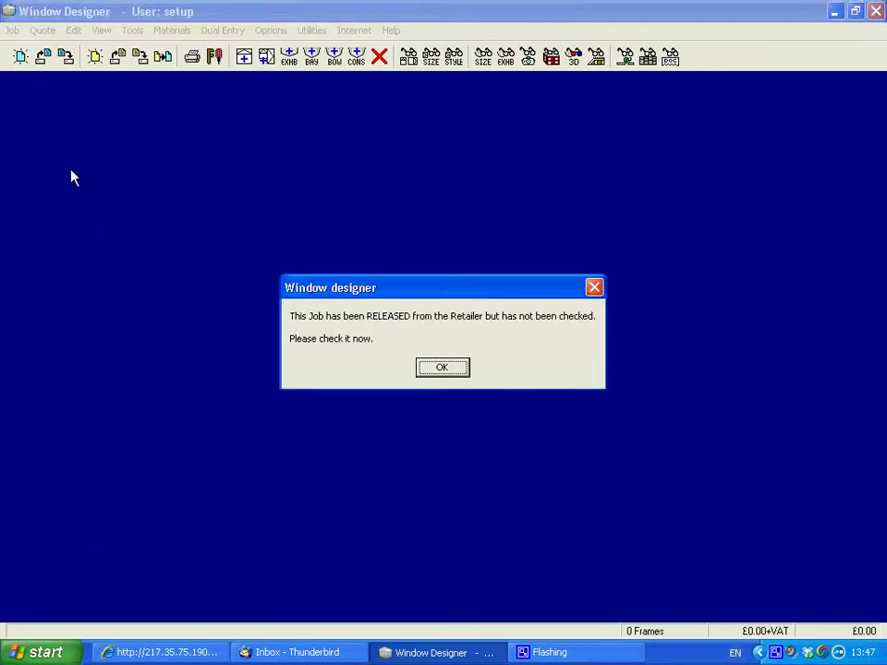
click(421, 368)
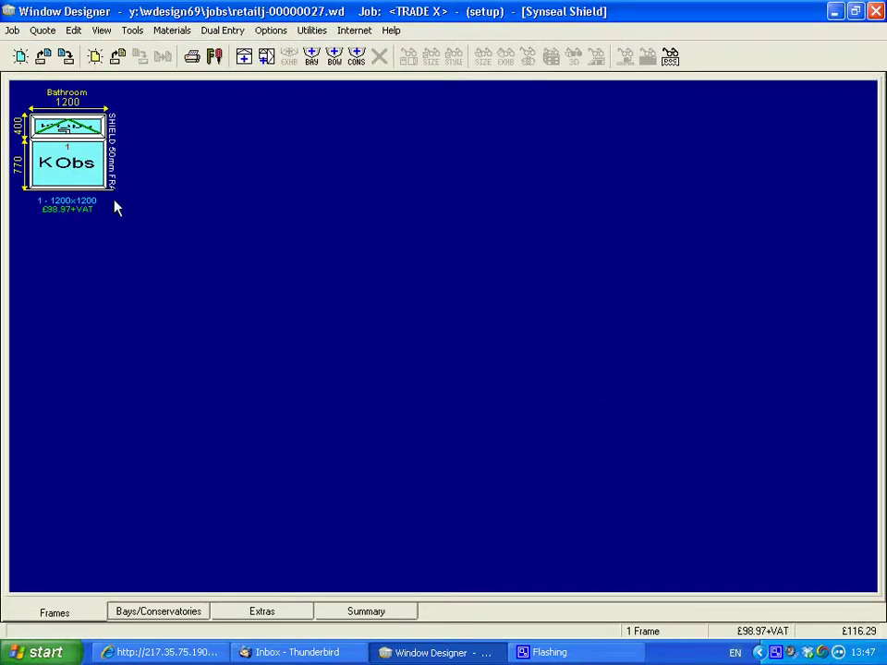
double_click(76, 170)
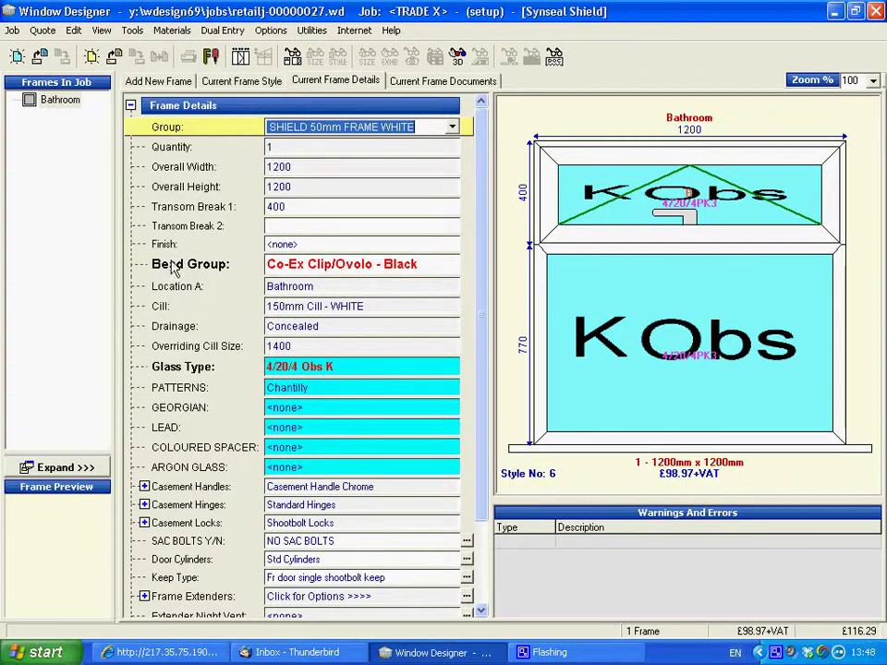
Close the checked job and accept it for manufacturing.
click(12, 30)
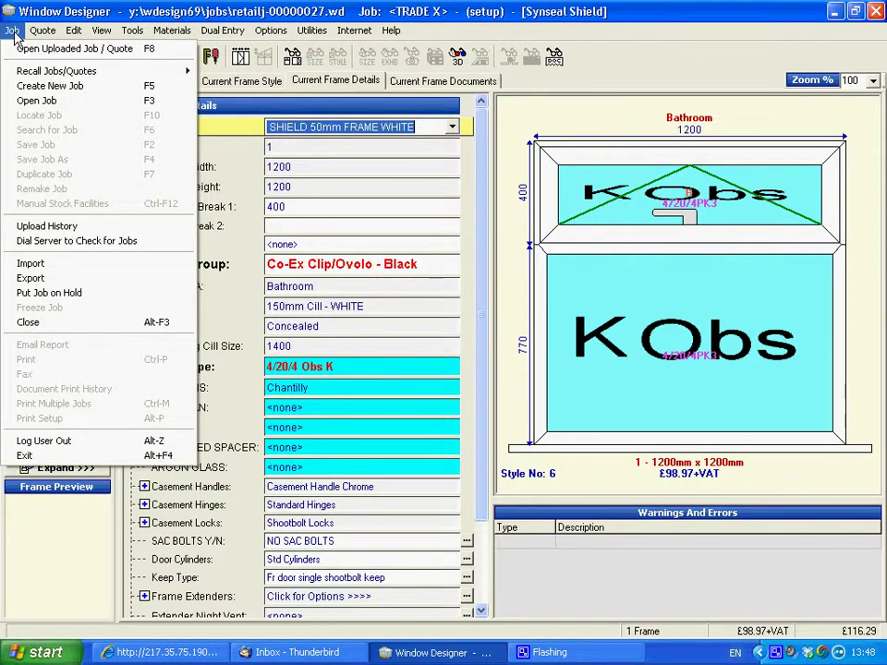
click(106, 323)
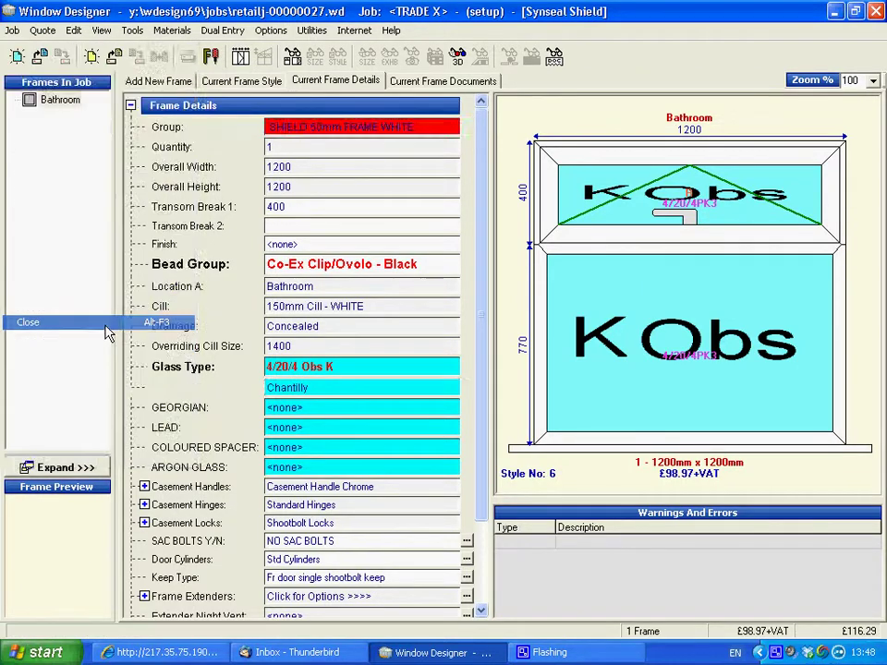
click(384, 384)
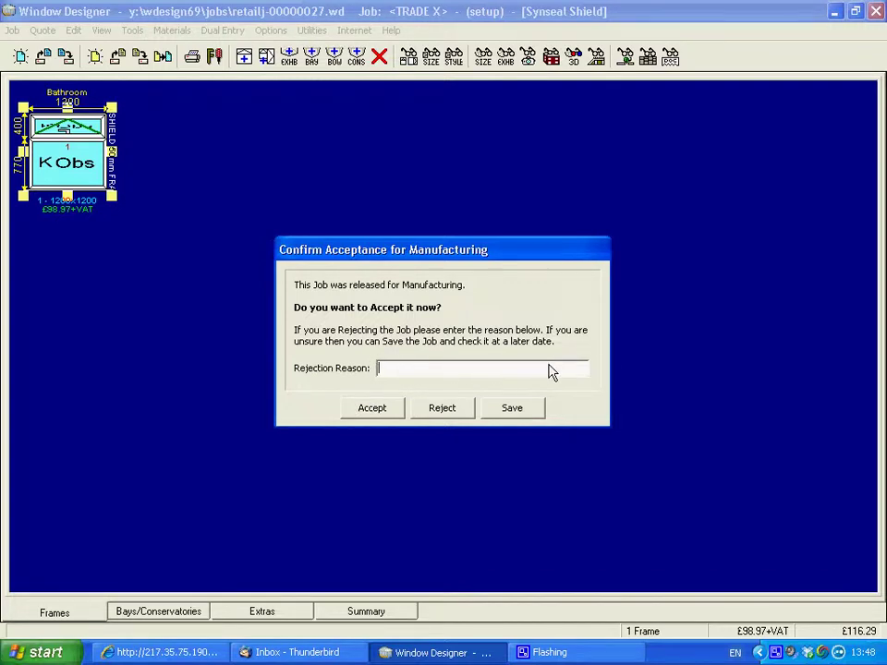
click(375, 418)
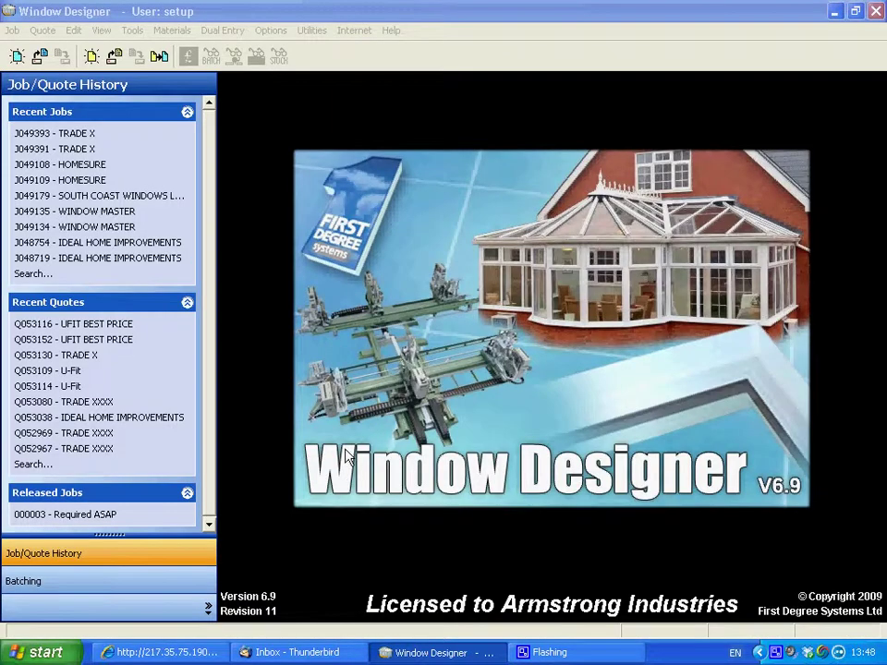
Switch back to Window Designer for the Web, close the open job and check the accepted jobs in the history.
click(205, 656)
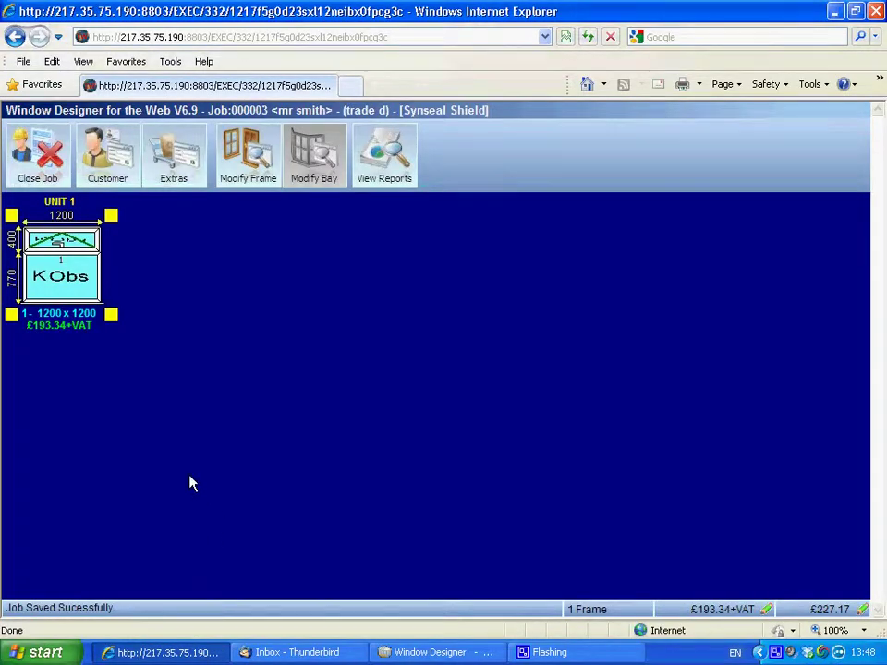
click(37, 157)
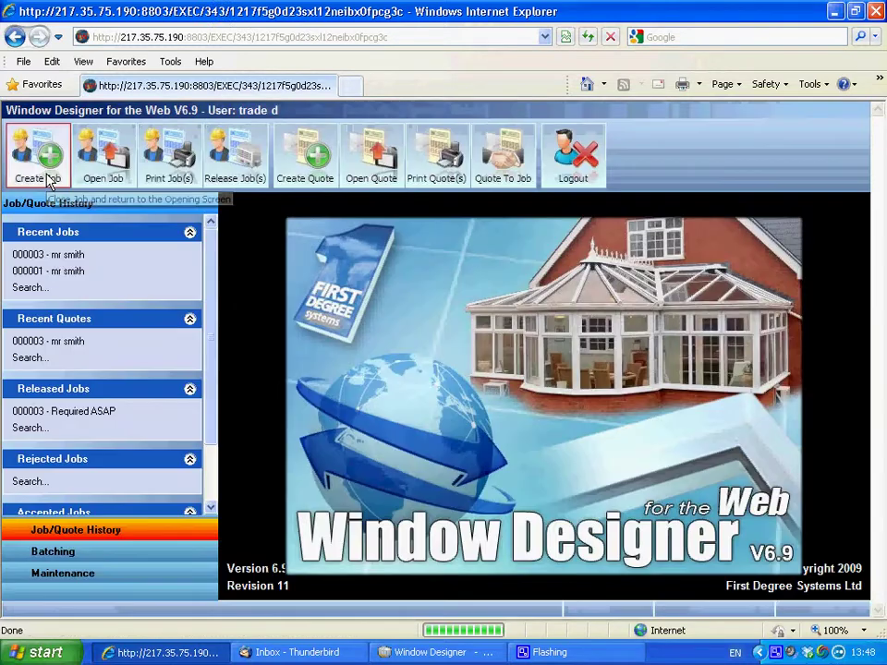
drag(210, 327, 214, 440)
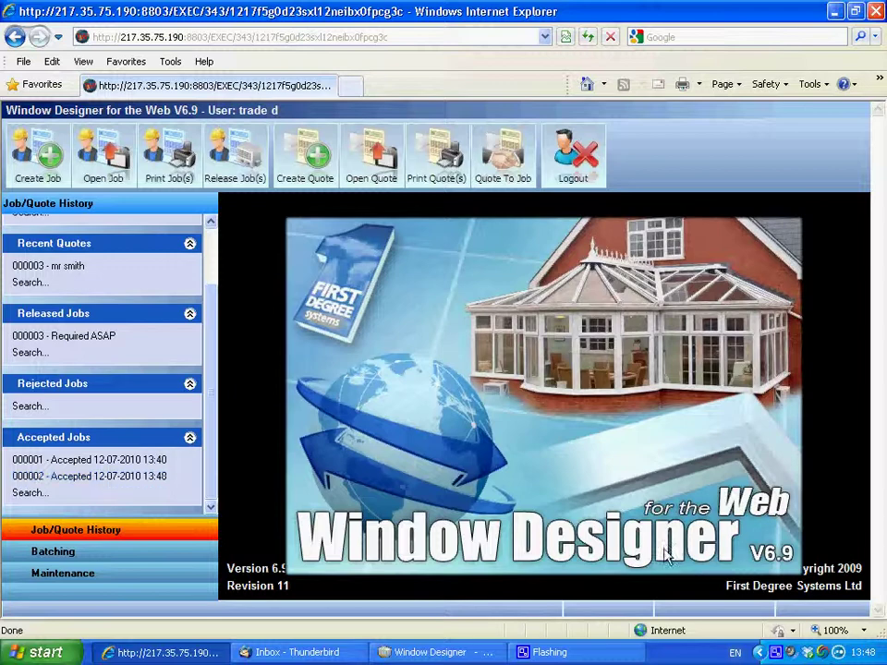
right_click(777, 653)
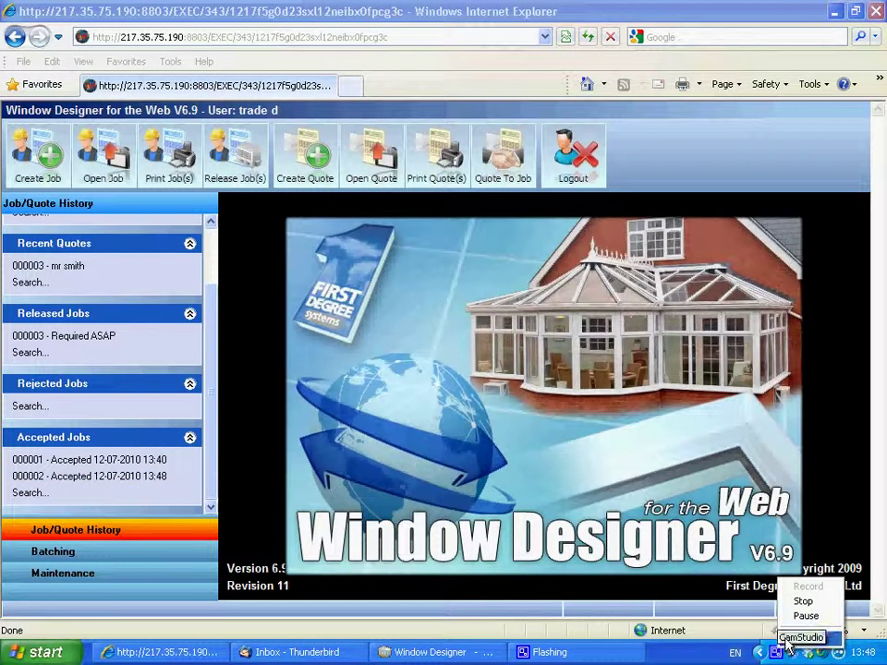